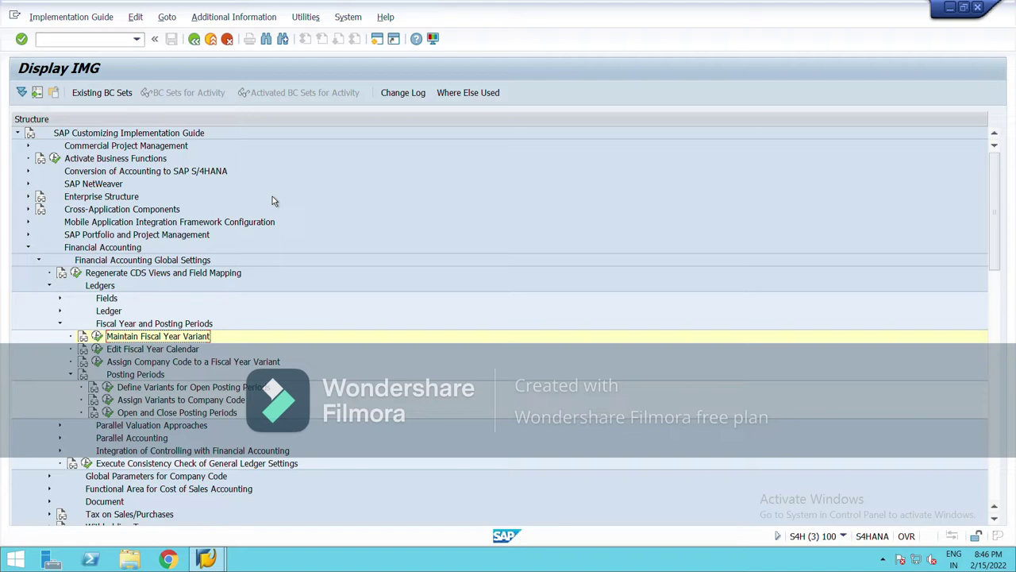
Run transaction spro and open the Maintain Fiscal Year Variant activity under Fiscal Year and Posting Periods
left_click(113, 45)
type("spro")
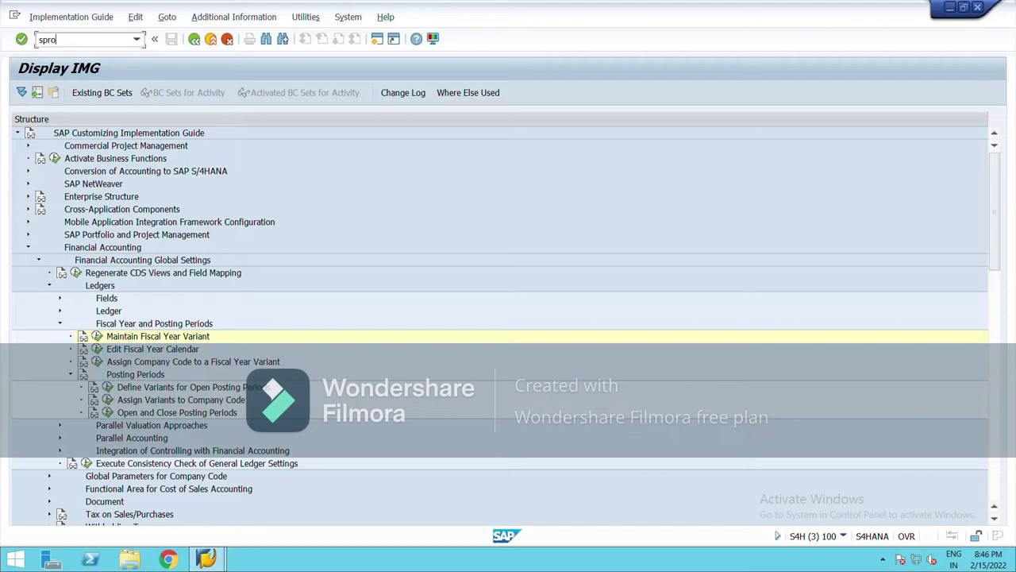
key("Return")
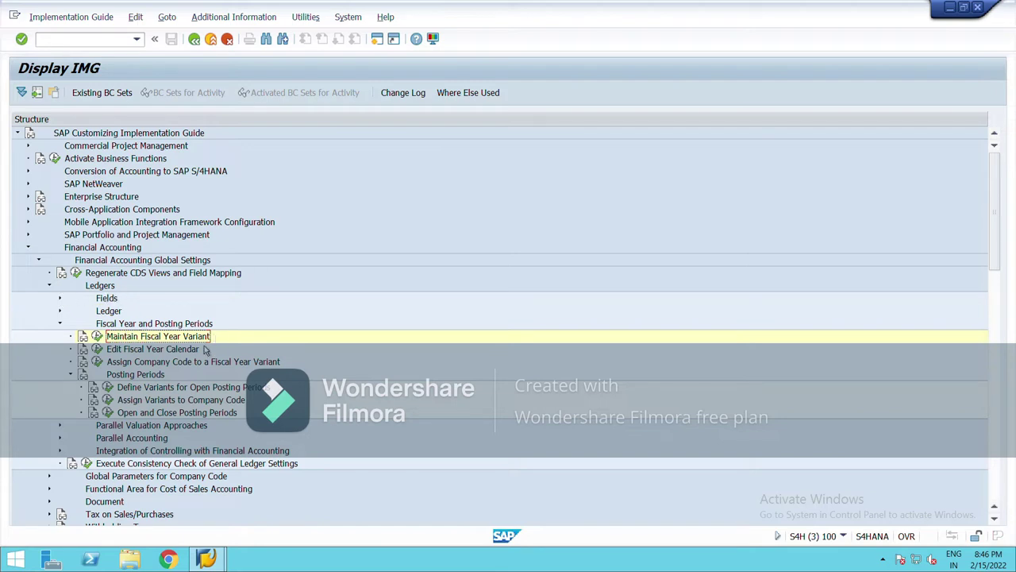
left_click(99, 338)
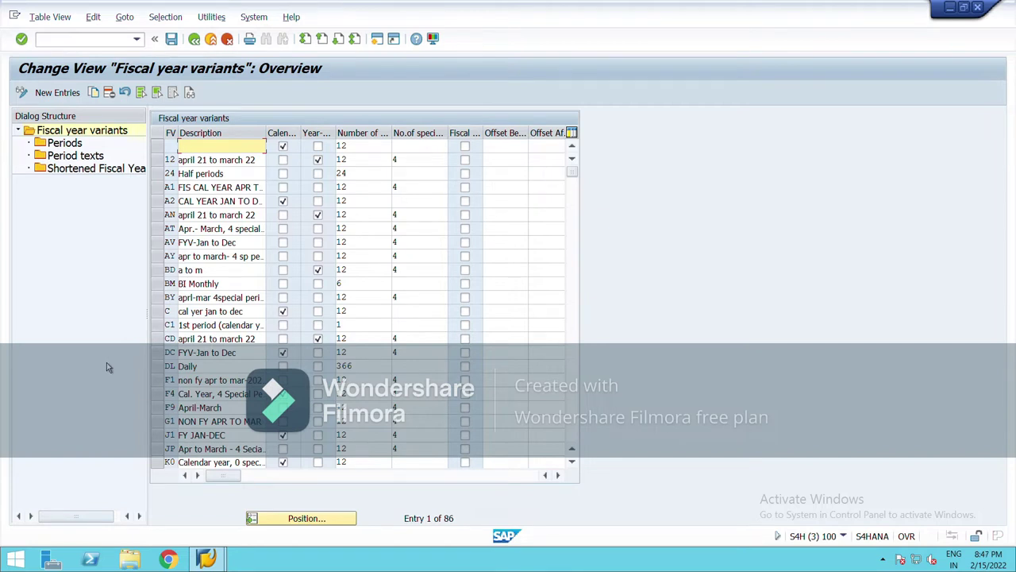
Add a new fiscal year variant MN described as july-june, with 12 posting periods and 4 special periods
left_click(70, 94)
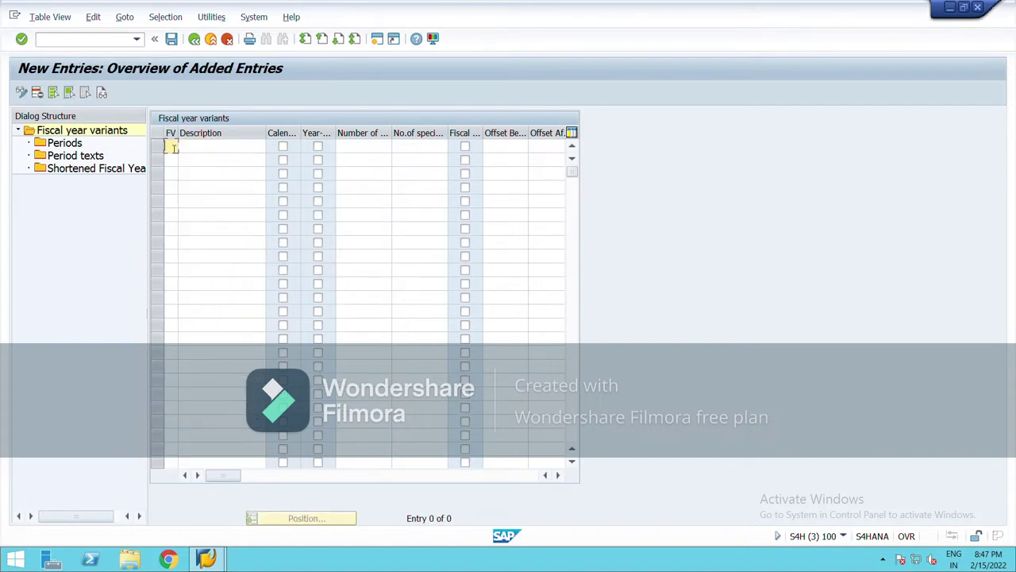
type("mn")
left_click(210, 154)
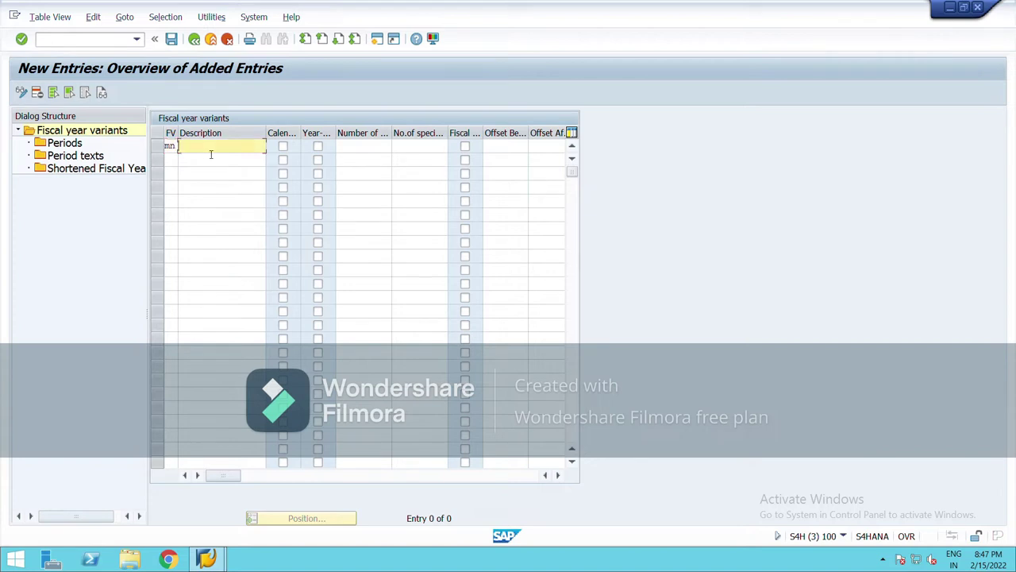
type("july-june")
left_click(367, 149)
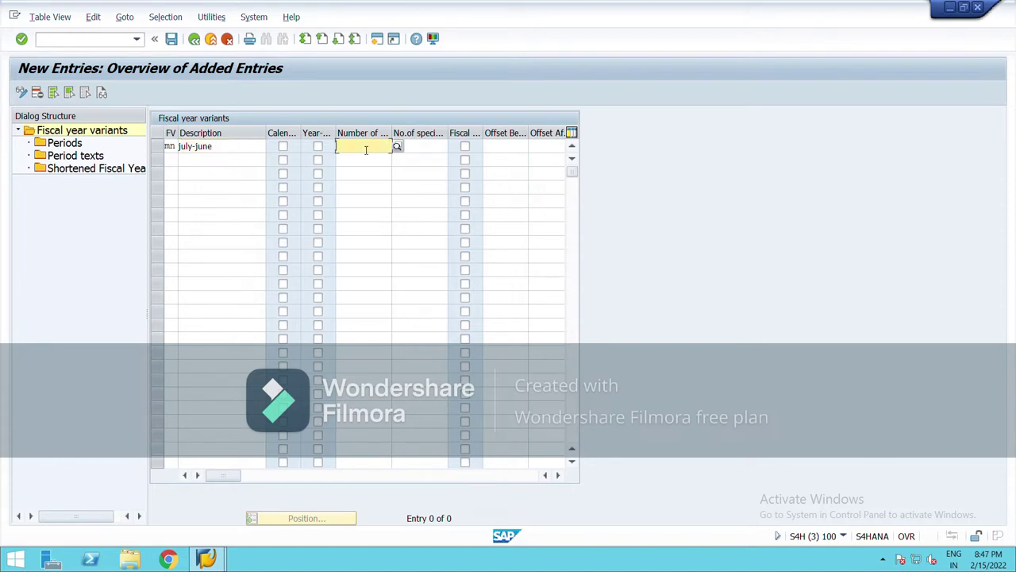
type("12")
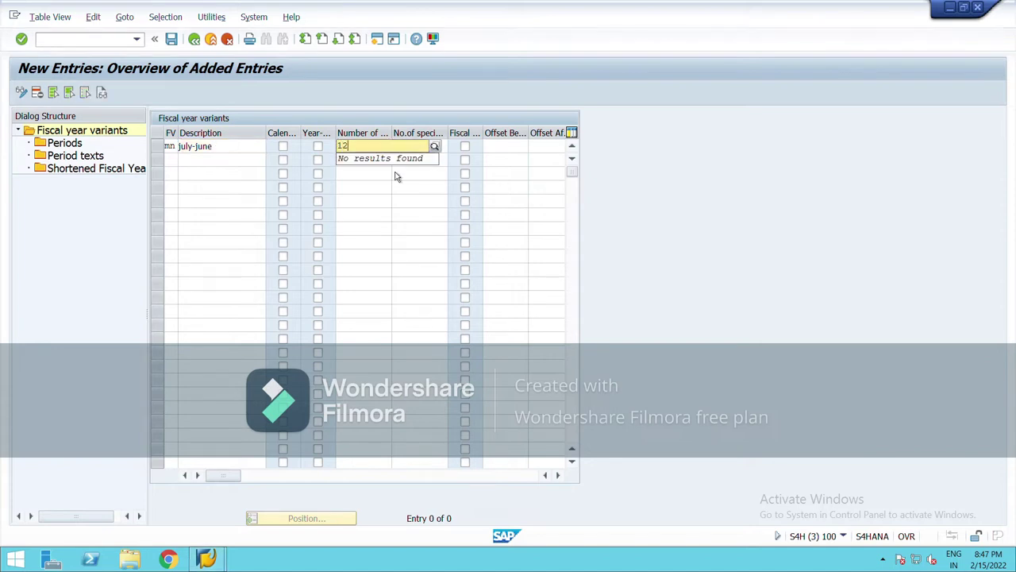
left_click(407, 205)
left_click(436, 148)
type("4")
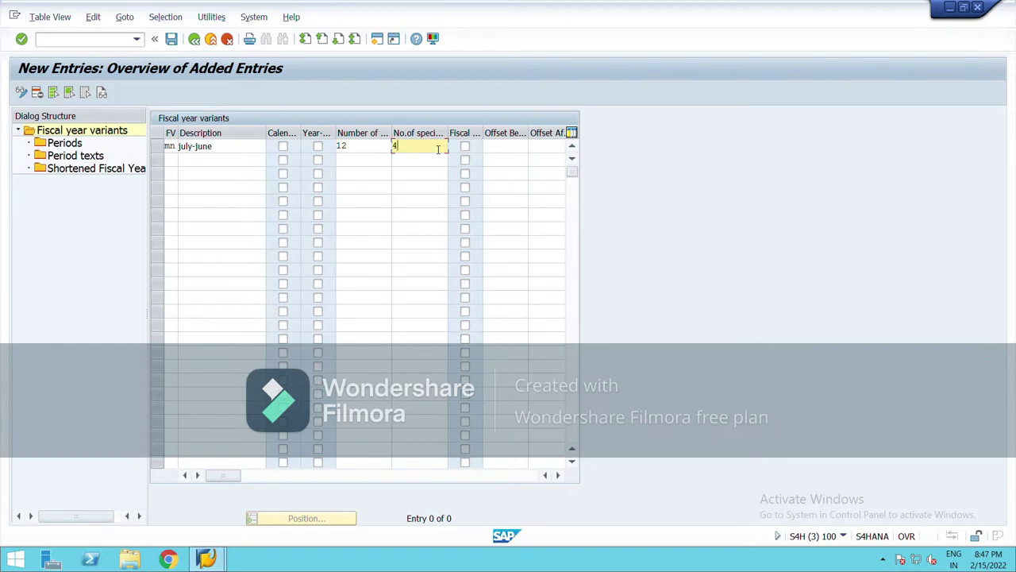
key("Return")
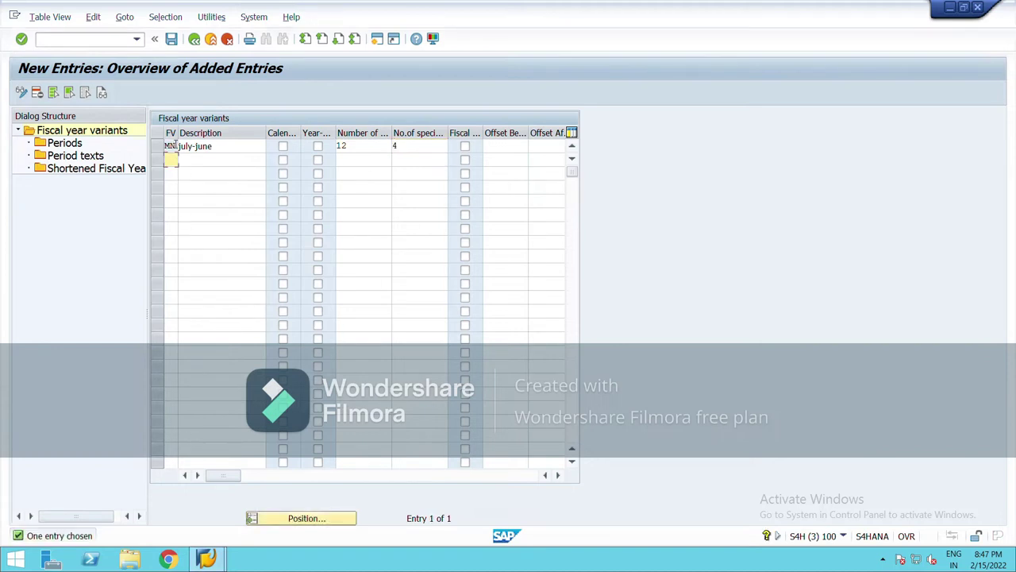
Save the variant under a new customizing request with the short description "define fiscal year variant-mn"
left_click(171, 38)
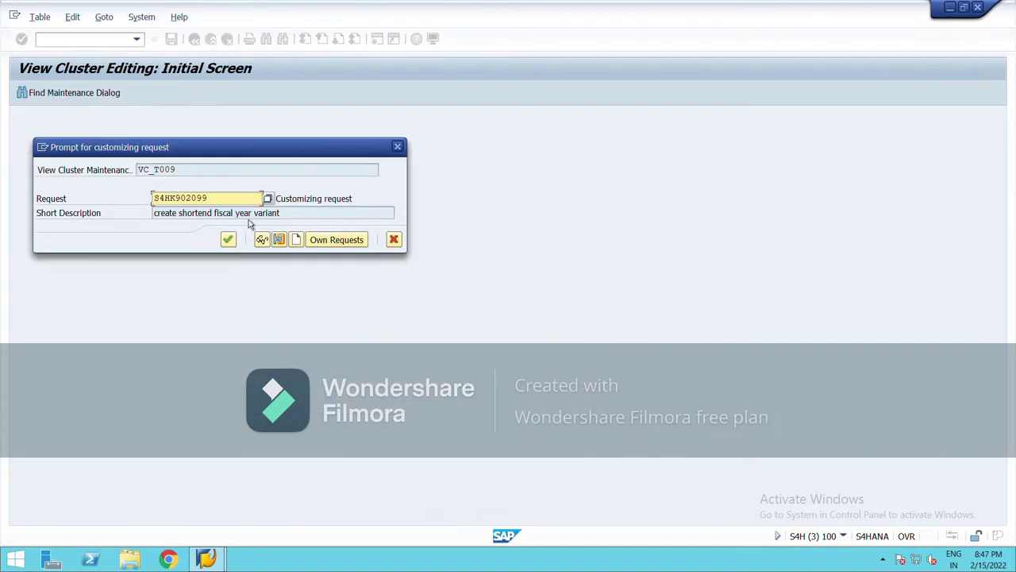
left_click(296, 239)
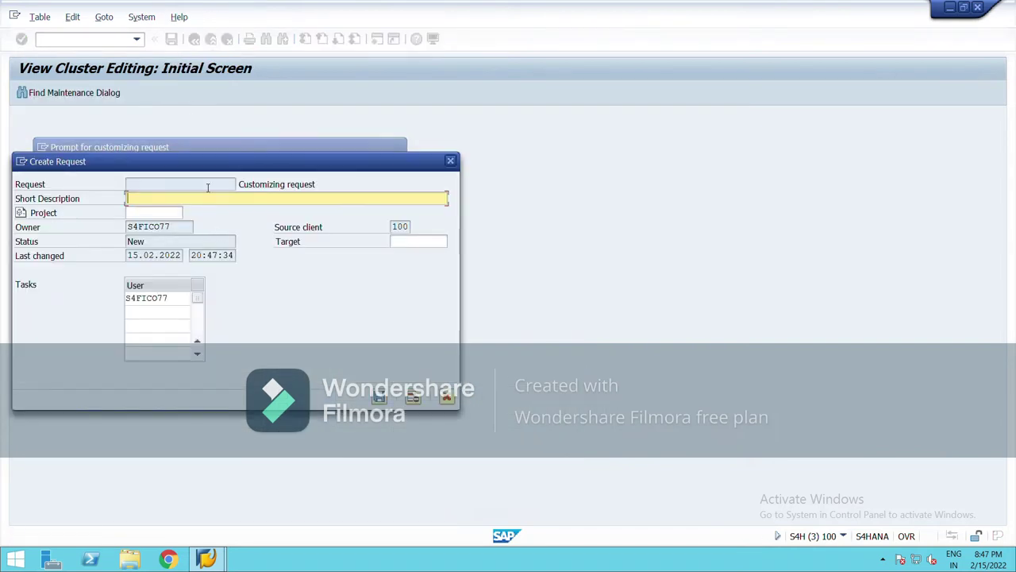
type("define  fiscal year variant-mn")
left_click(379, 397)
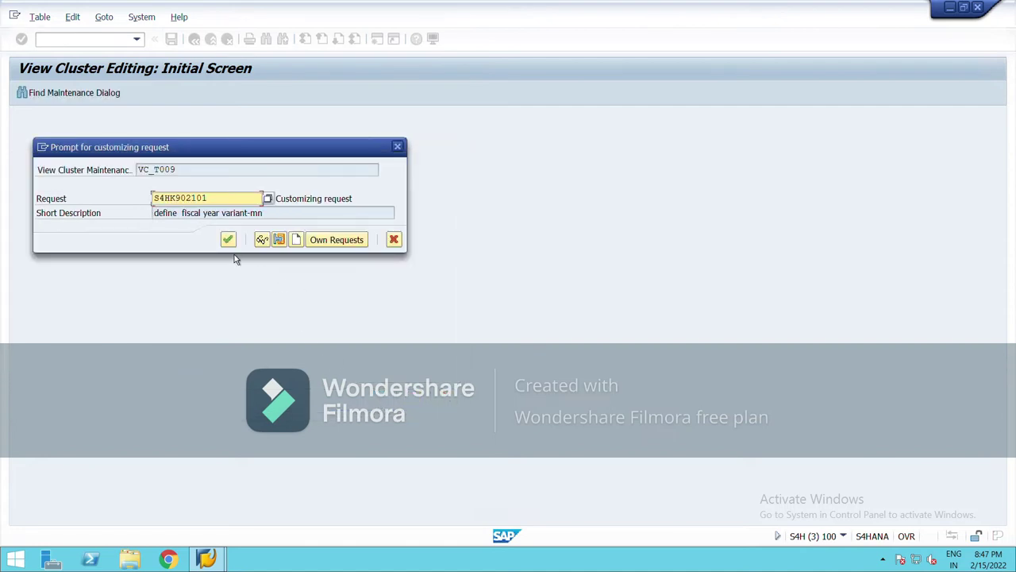
key("Return")
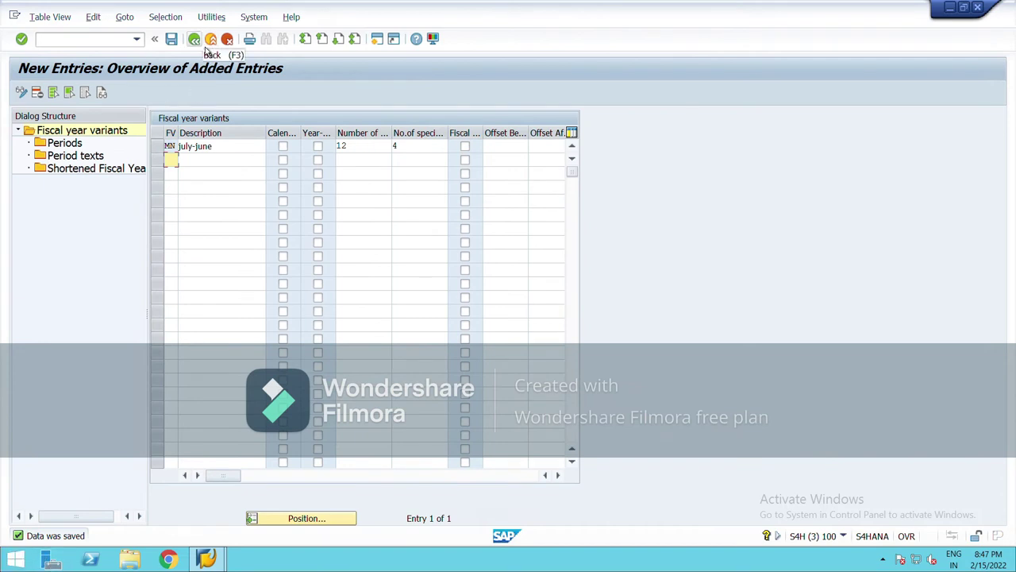
Start new entries in the Periods of variant MN and enter month 7, day 31, period 1, year shift 0
left_click(162, 148)
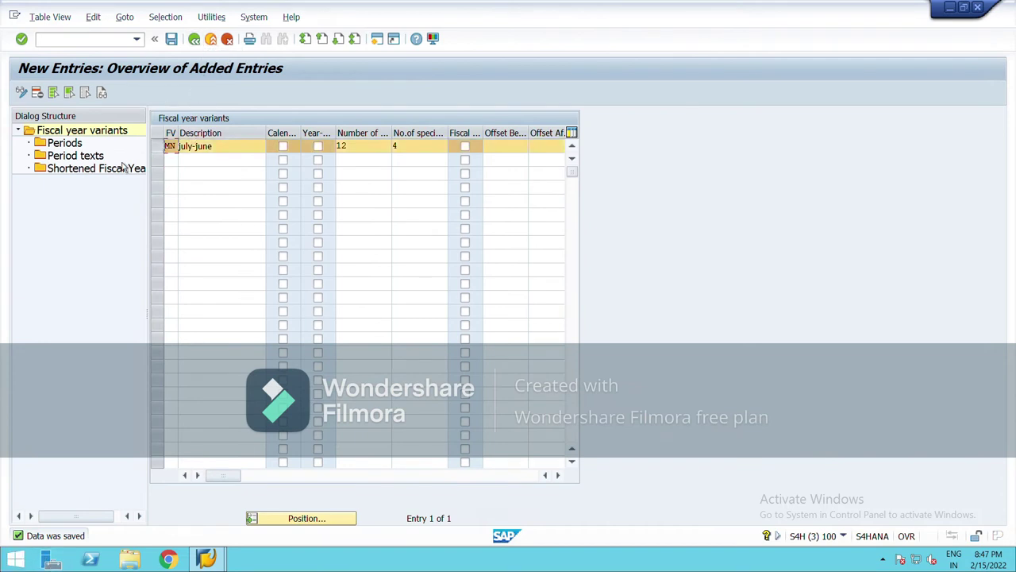
double_click(40, 143)
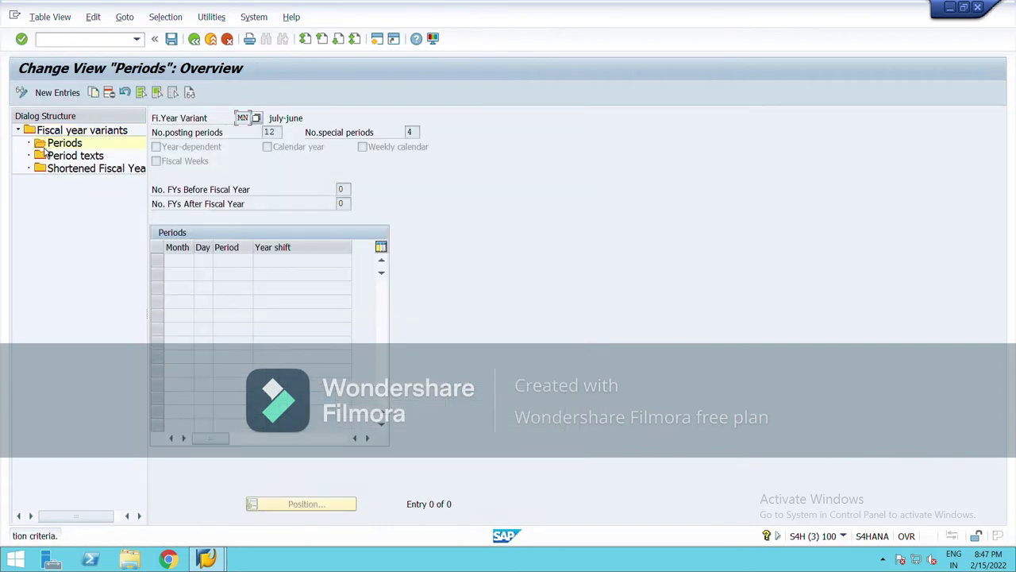
left_click(68, 93)
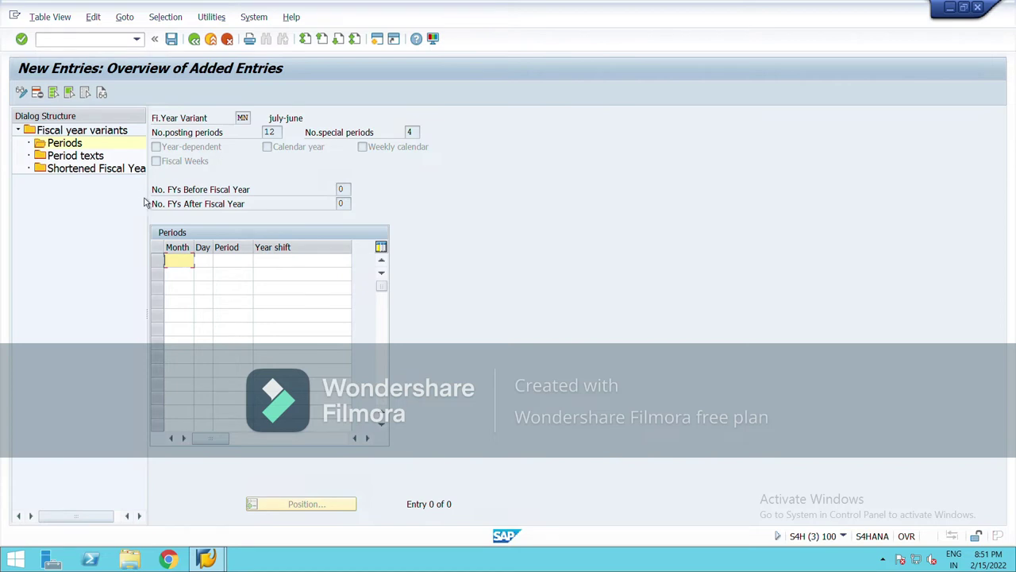
type("7")
key("Tab")
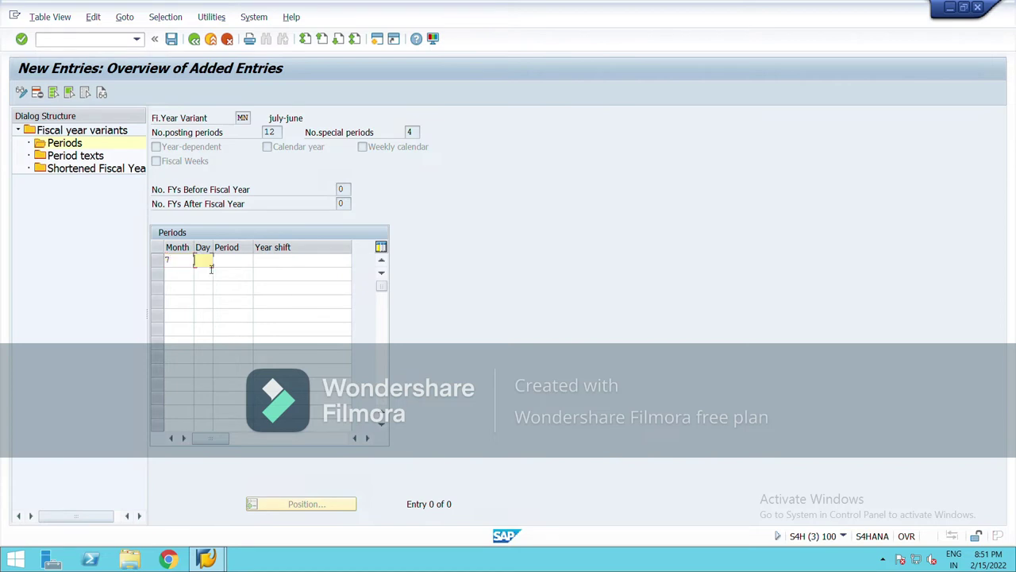
type("31")
key("Tab")
type("1")
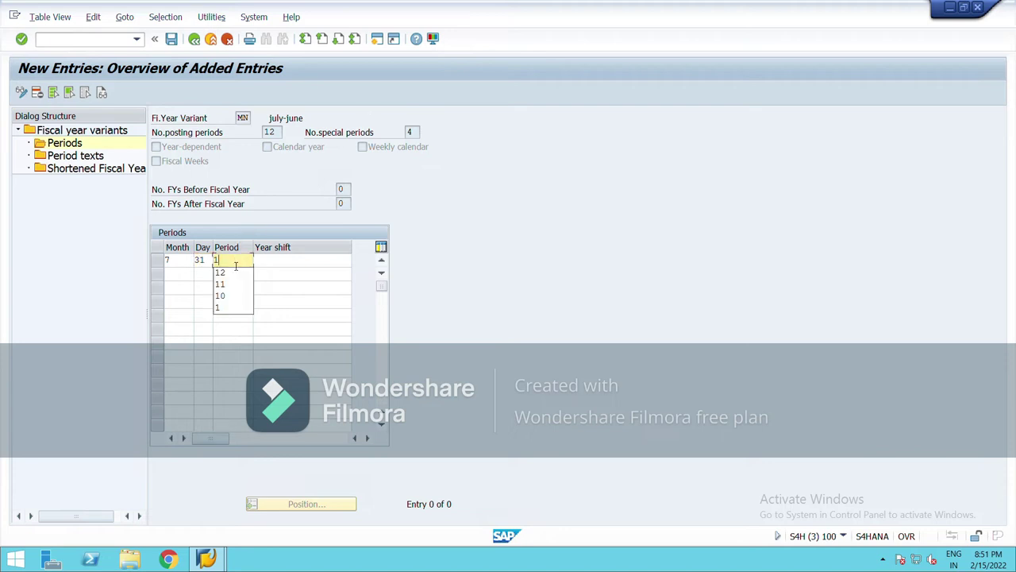
left_click(277, 263)
type("0")
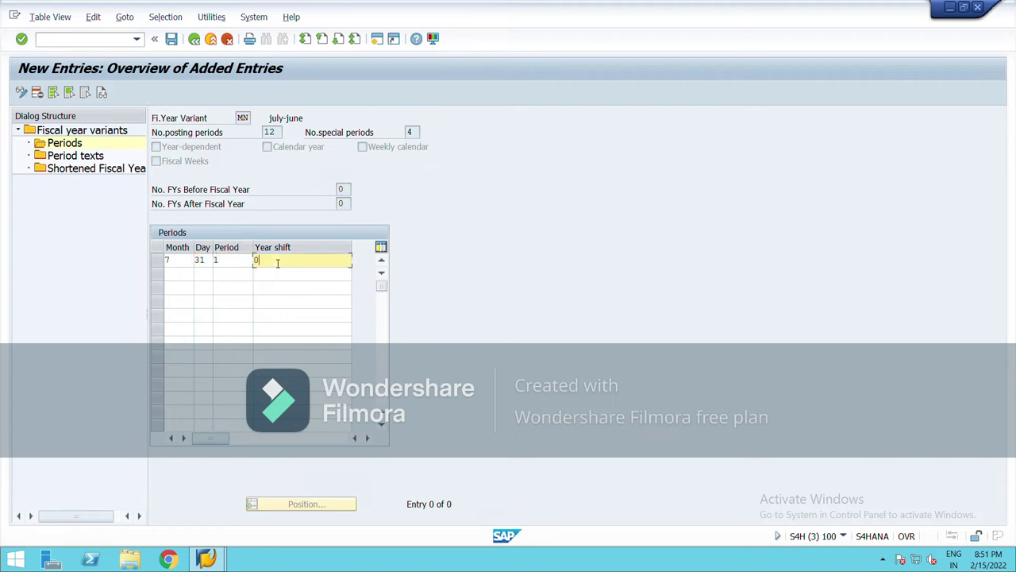
Add the second period row with month 8, day 31, period 2 and year shift 0
left_click(176, 276)
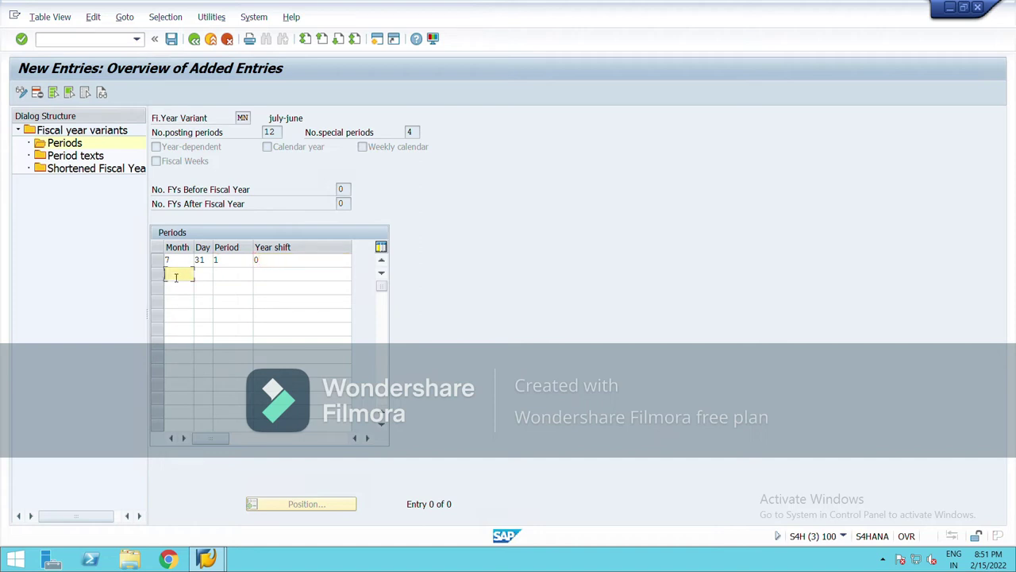
type("8")
left_click(209, 276)
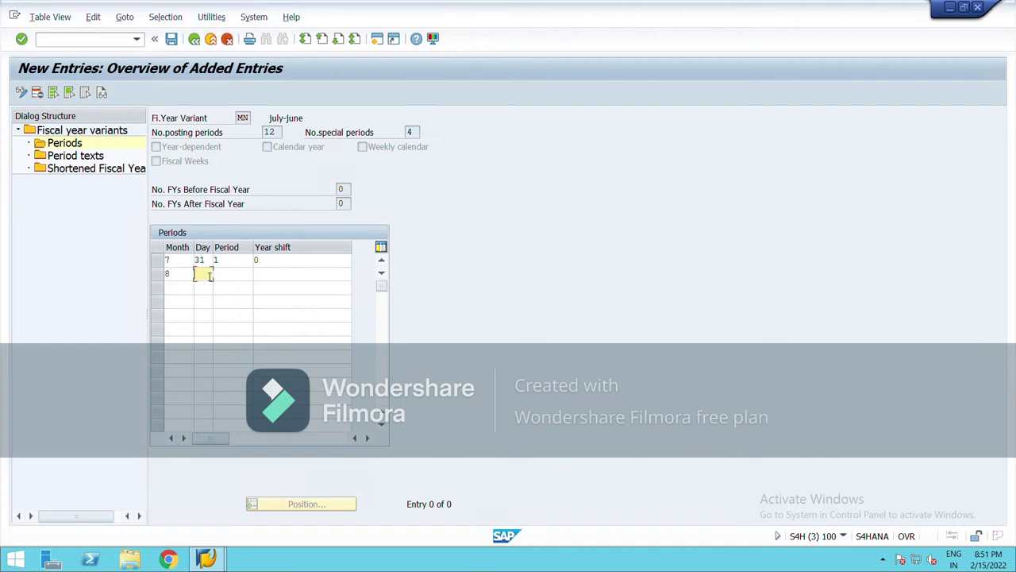
type("31")
left_click(235, 277)
type("2")
left_click(299, 275)
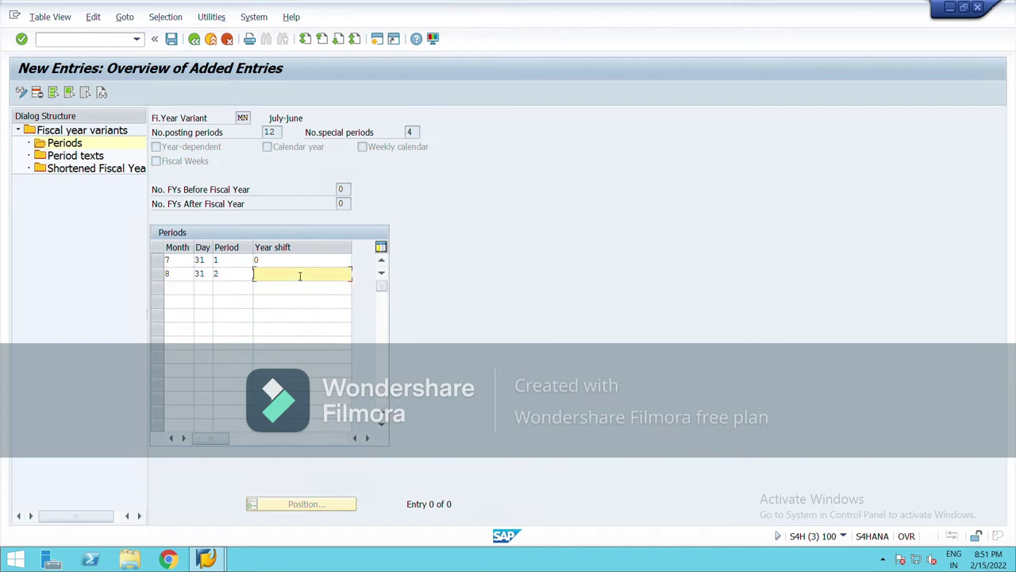
type("0")
Add the third period row with month 9, day 30, period 3 and year shift 0
left_click(182, 289)
type("9")
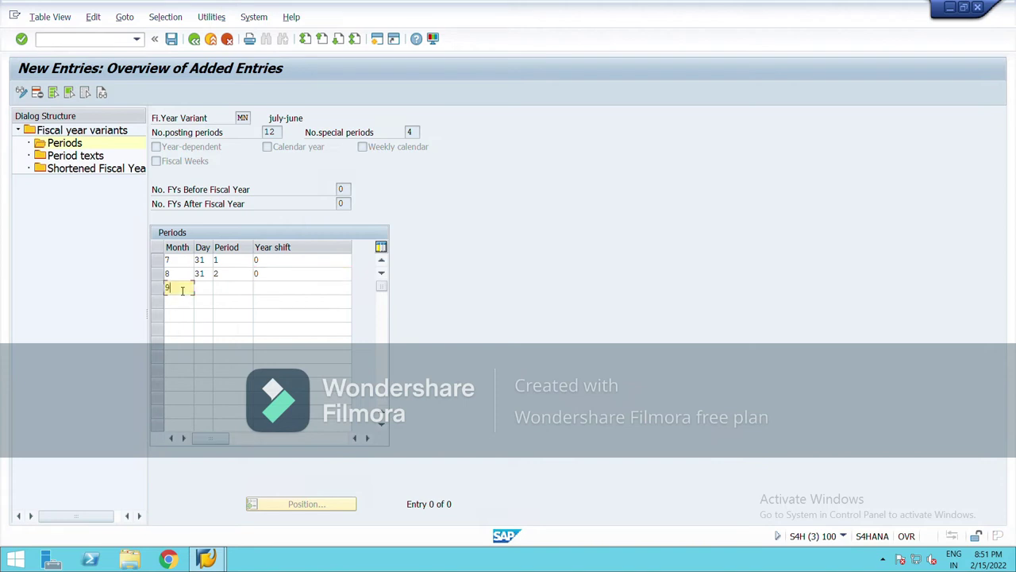
left_click(211, 292)
type("30")
left_click(231, 294)
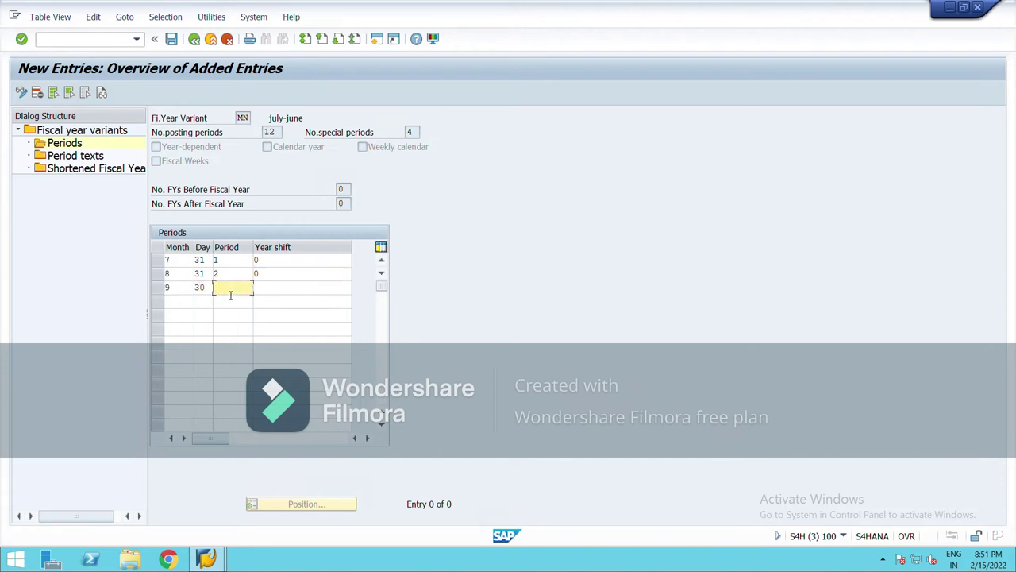
type("3")
left_click(278, 291)
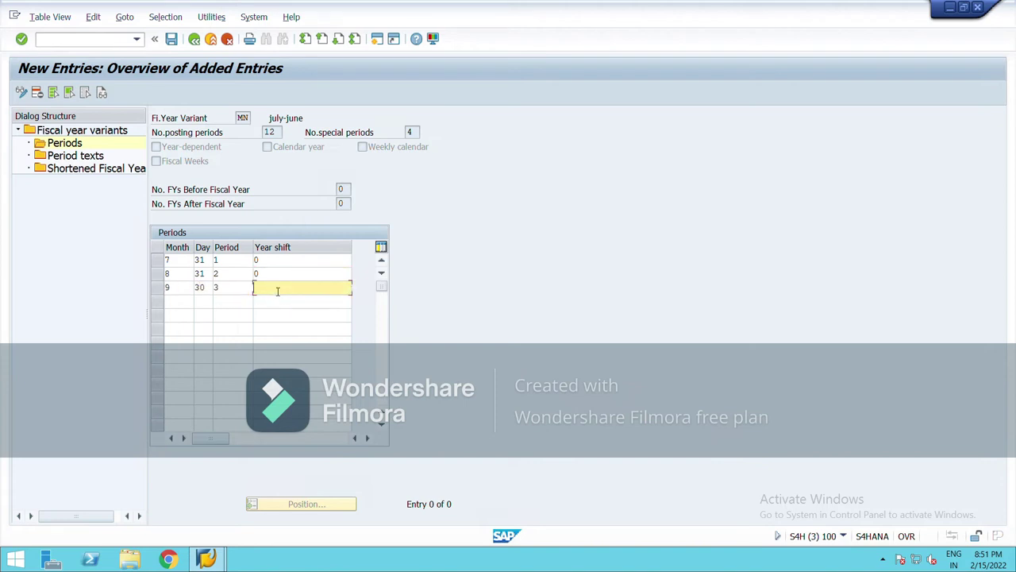
type("0")
Add the fourth period row with month 10, day 31, period 4 and year shift 0
left_click(183, 301)
type("10")
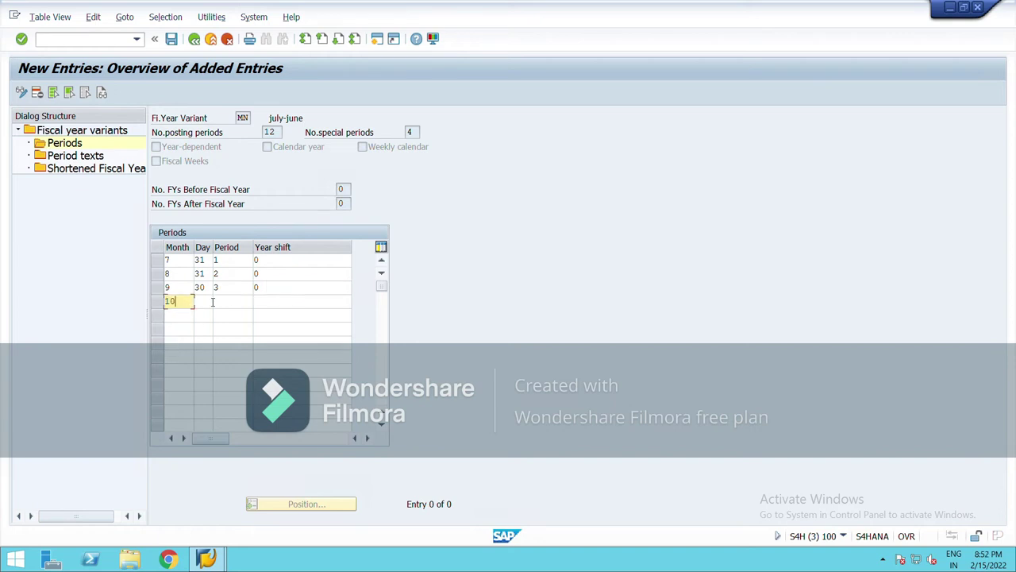
left_click(212, 301)
type("31")
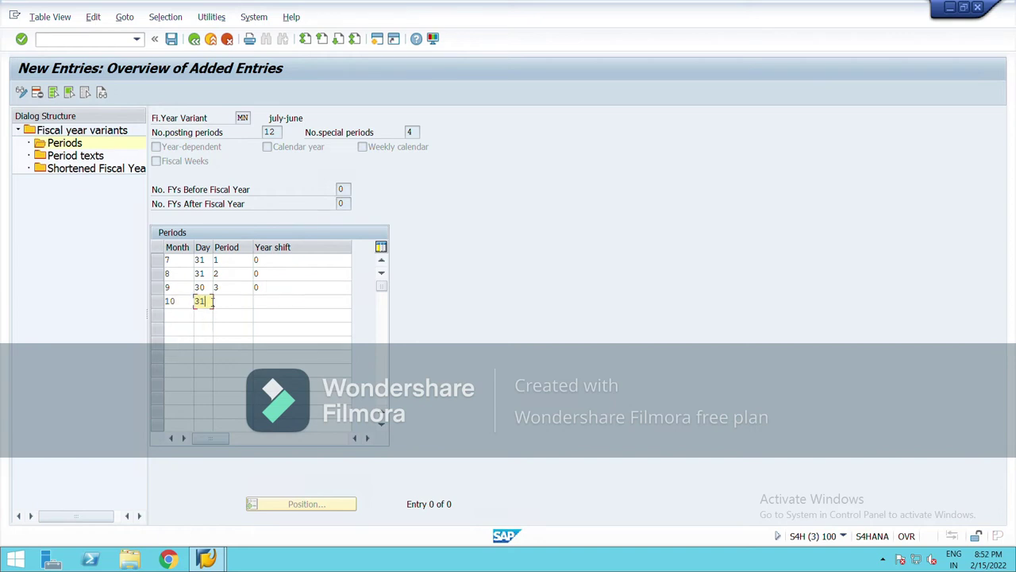
key("Tab")
type("4")
key("Tab")
type("0")
Add the fifth period row with month 11, day 30, period 5 and year shift 0
key("Tab")
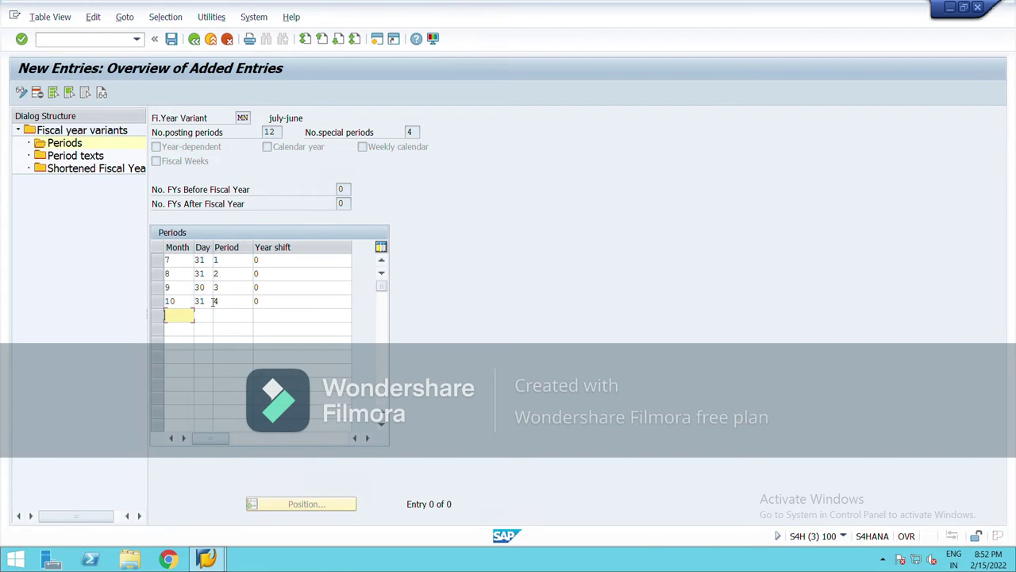
type("11")
key("Tab")
type("30")
key("Tab")
type("5")
key("Tab")
type("0")
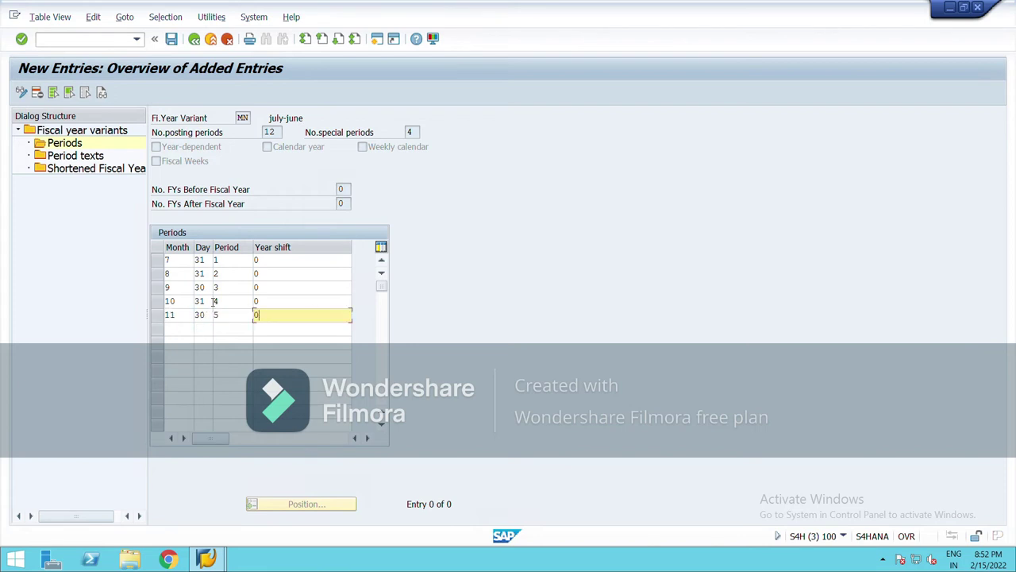
Add the sixth period row with month 12, day 31, period 6 and year shift 0
key("Tab")
type("12")
key("Tab")
type("31")
key("Tab")
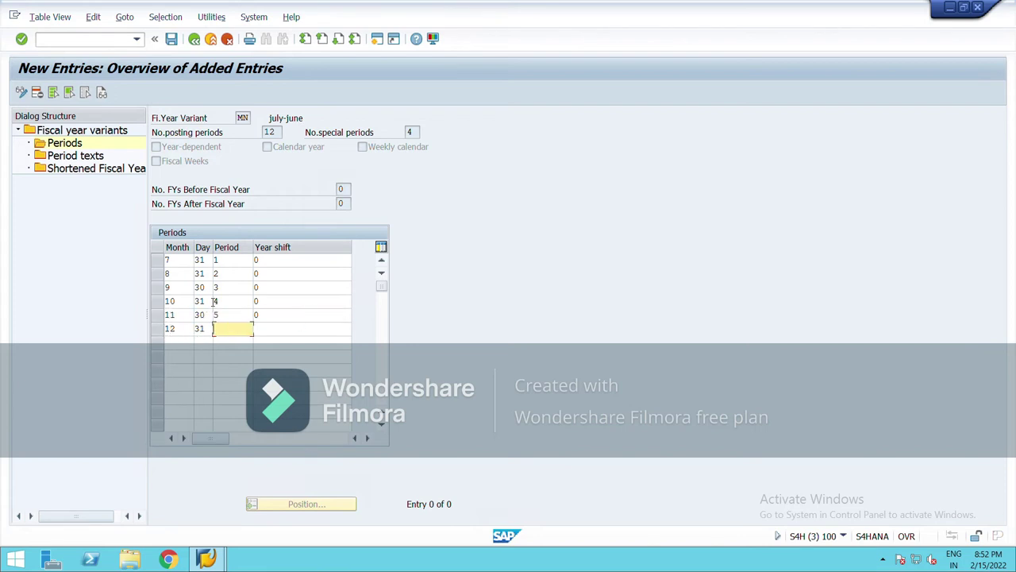
type("6")
key("Tab")
type("0")
Add the seventh period row with month 1, day 31, period 7 and year shift -1
key("Tab")
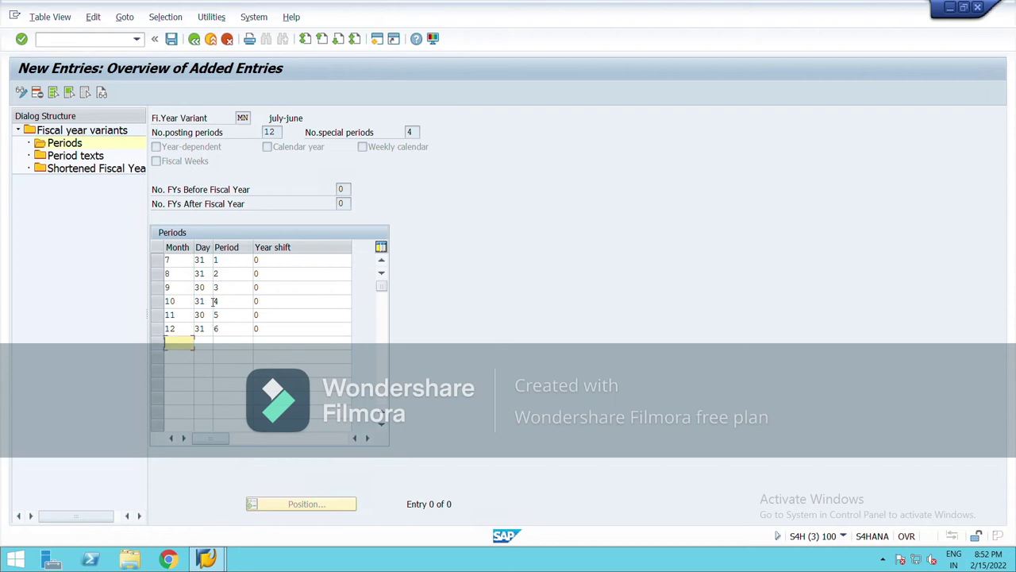
type("1")
key("Tab")
type("31")
key("Tab")
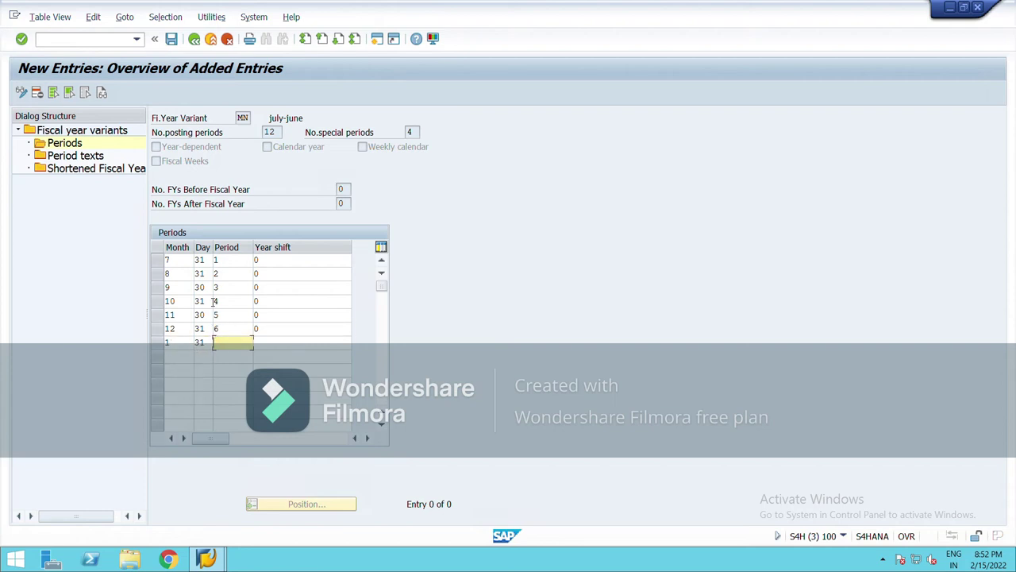
type("7")
key("Tab")
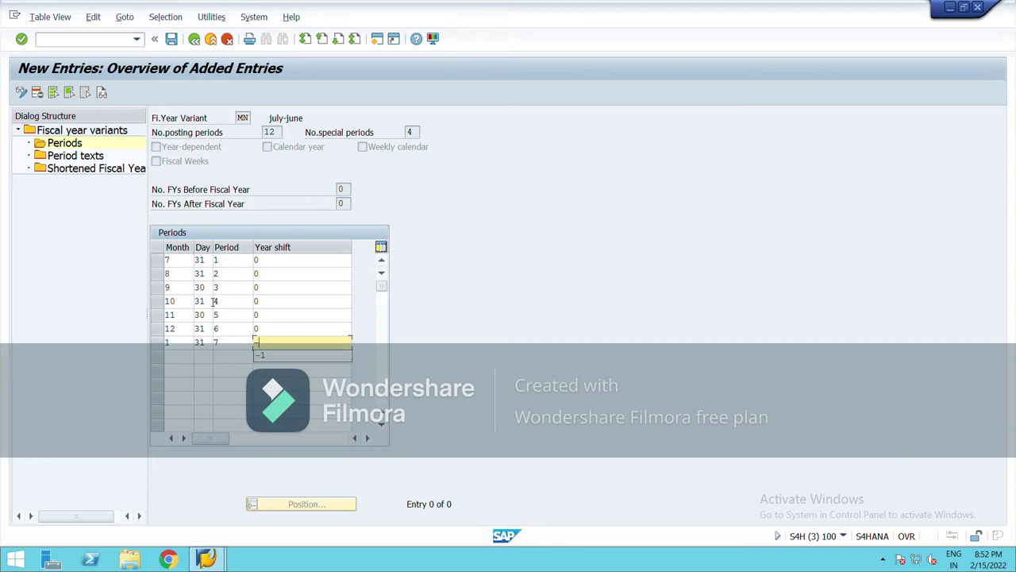
type("-1")
Add the eighth period row with month 2, day 28, period 8 and year shift -1
left_click(181, 361)
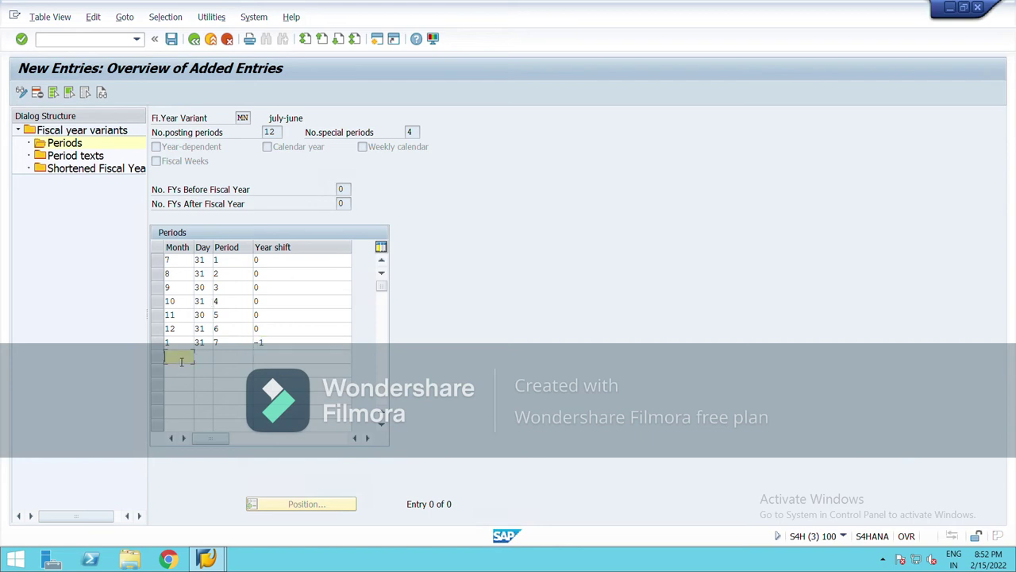
type("2")
key("Tab")
type("28")
key("Tab")
type("8")
key("Tab")
type("-1")
Add the ninth period row with month 3, day 31, period 9 and year shift -1
key("Tab")
type("3")
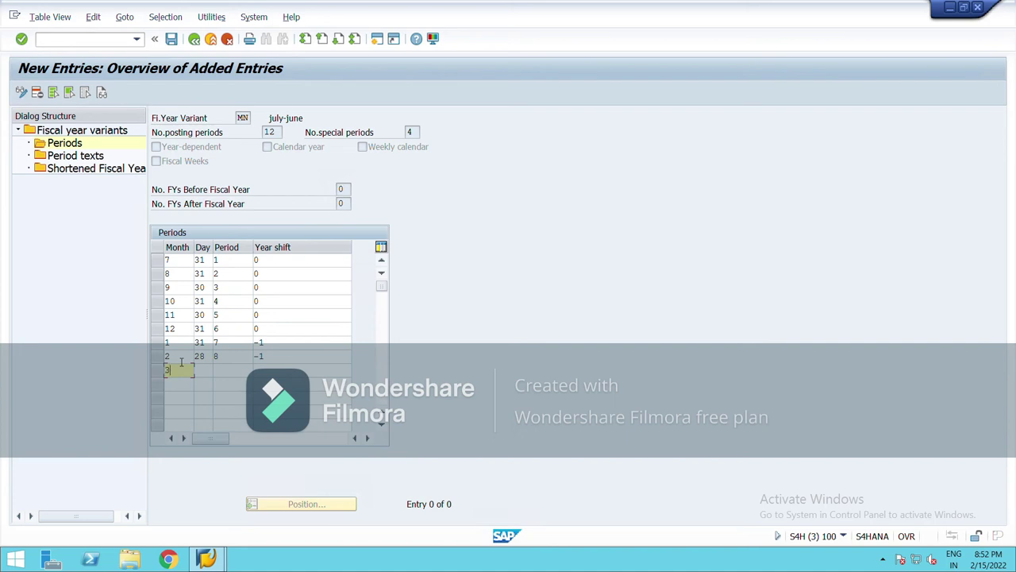
key("Tab")
type("31")
key("Tab")
type("9")
key("Tab")
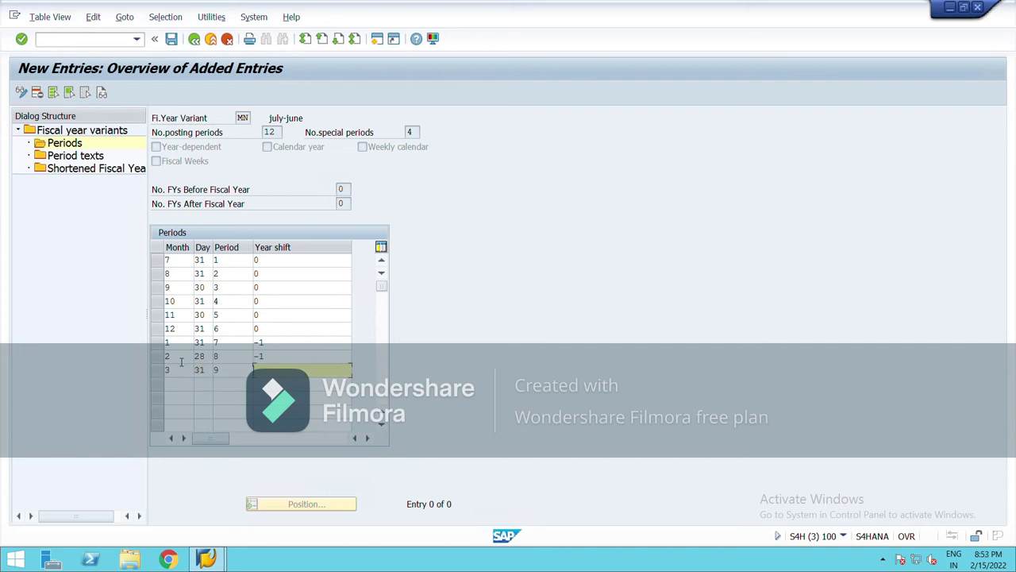
type("-1")
Add the tenth period row with month 4, day 30, period 10 and year shift -1
key("Tab")
type("4")
key("Tab")
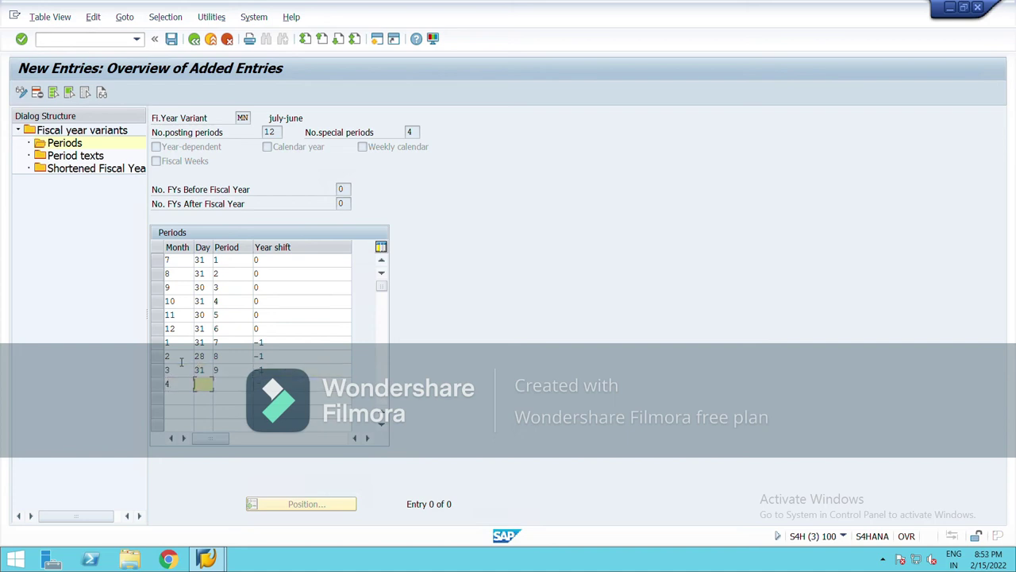
type("30")
key("Tab")
type("10")
key("Tab")
type("-1")
Add the eleventh period row with month 5, day 31, period 11 and year shift -1
key("Tab")
type("5")
key("Tab")
type("31")
key("Tab")
type("11")
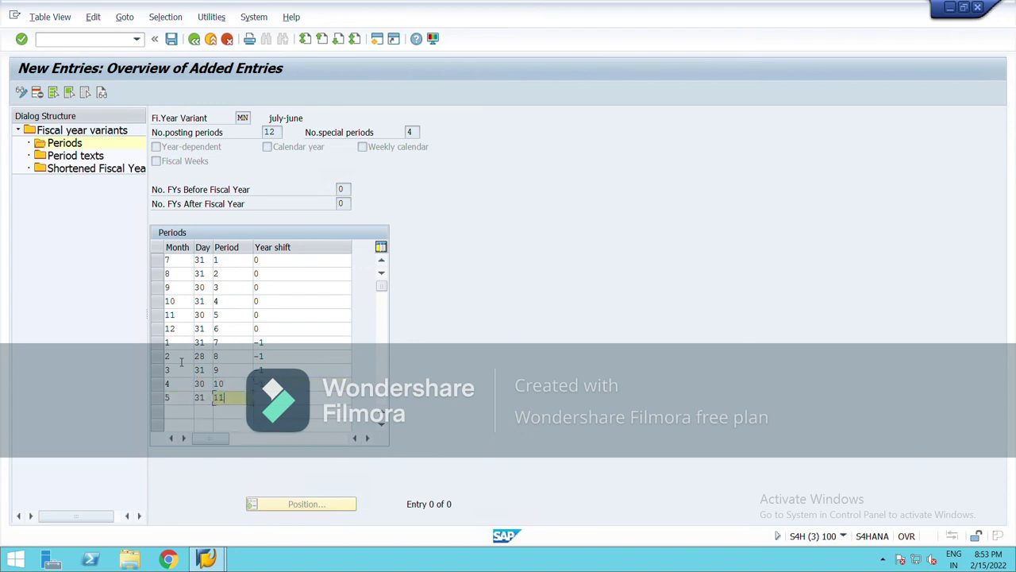
key("Tab")
type("-1")
Add the twelfth period row with month 6, day 30, period 12 and year shift -1, and confirm the entries
key("Tab")
type("6")
key("Tab")
type("30")
key("Tab")
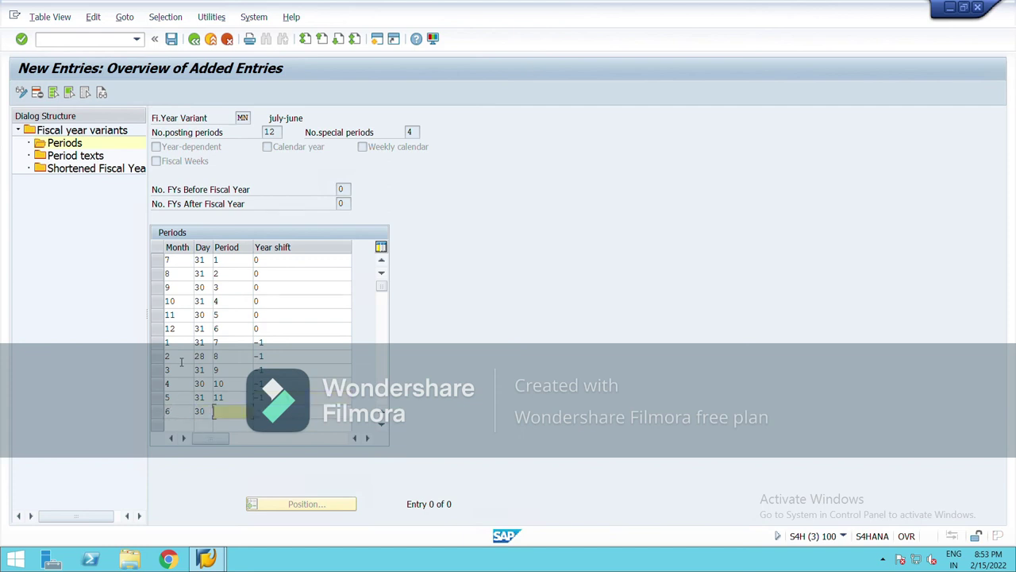
type("12")
key("Tab")
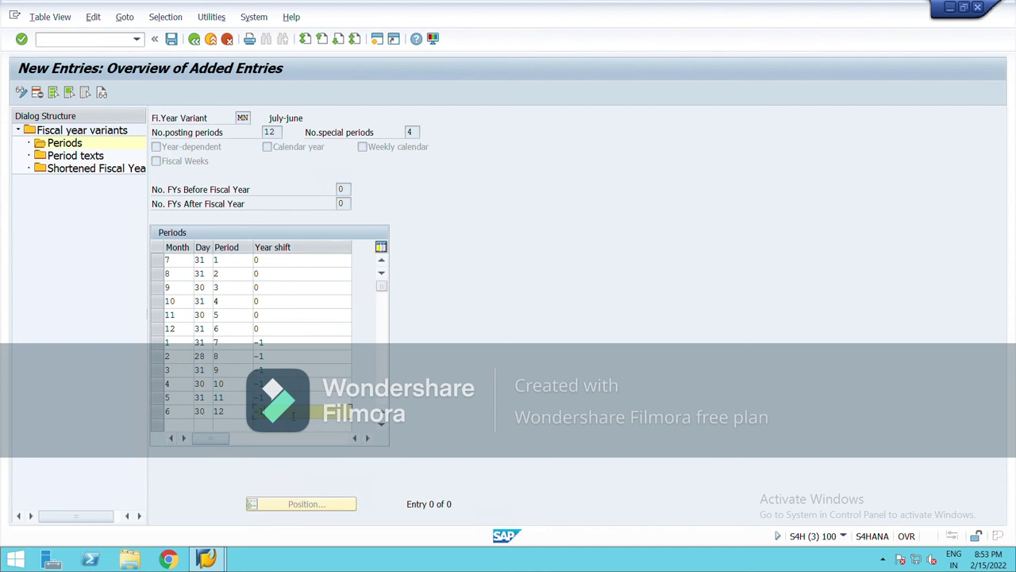
key("Return")
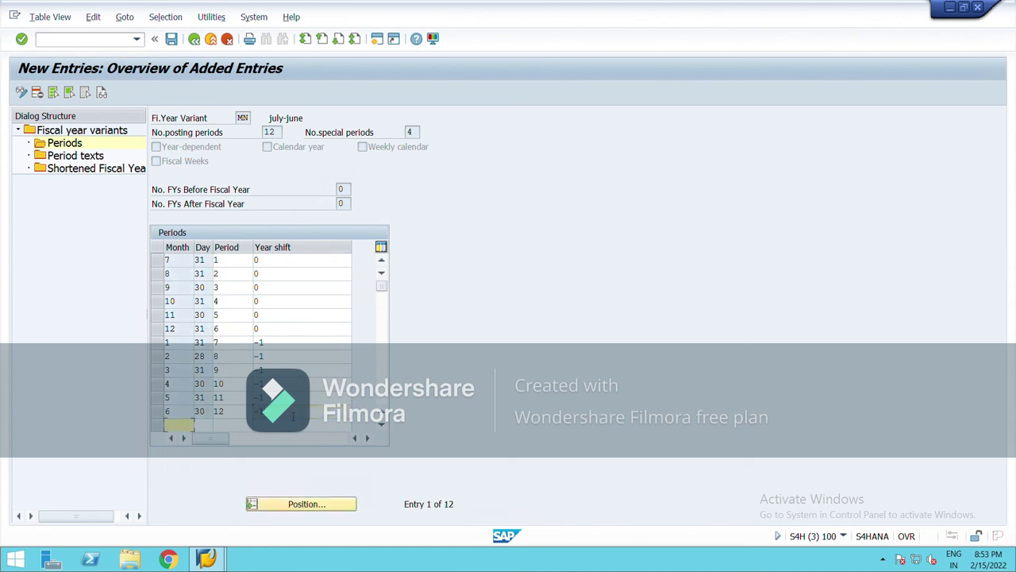
Save the period definitions of fiscal year variant MN and return to the implementation guide structure
left_click(178, 46)
left_click(216, 46)
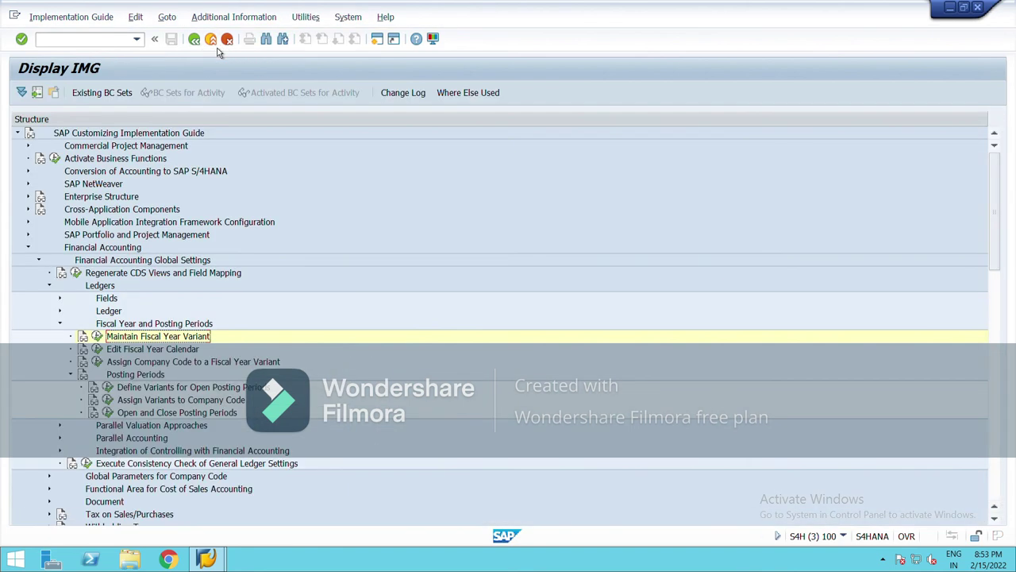